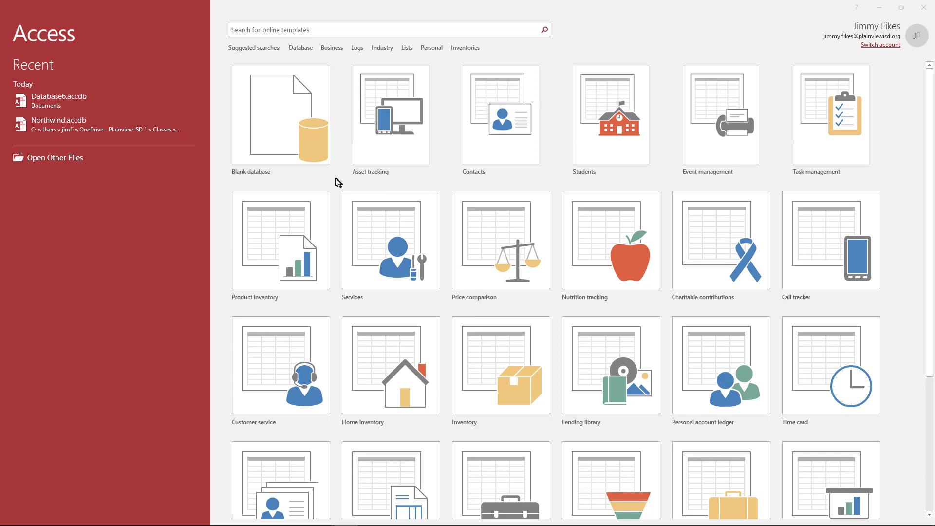
# Create a blank database named Database7.accdb, which opens an empty Table1.
pyautogui.click(280, 130)
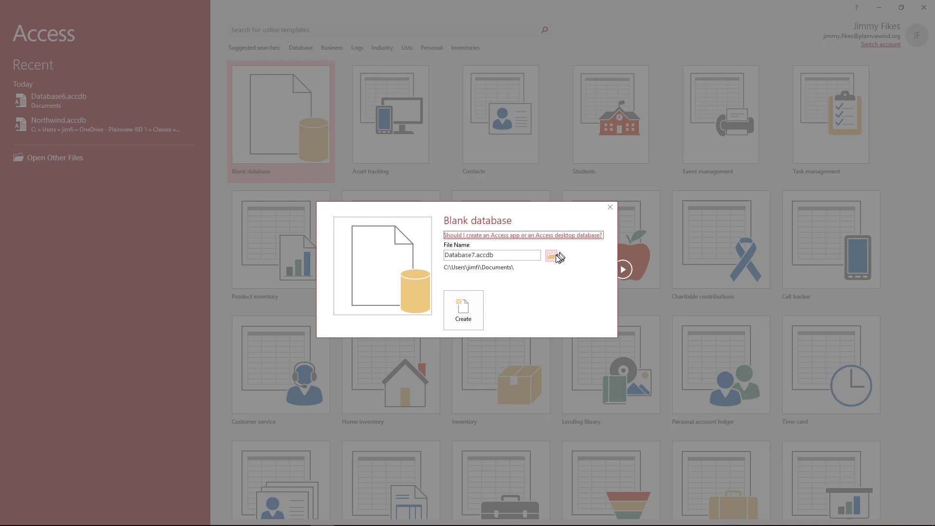
pyautogui.click(465, 310)
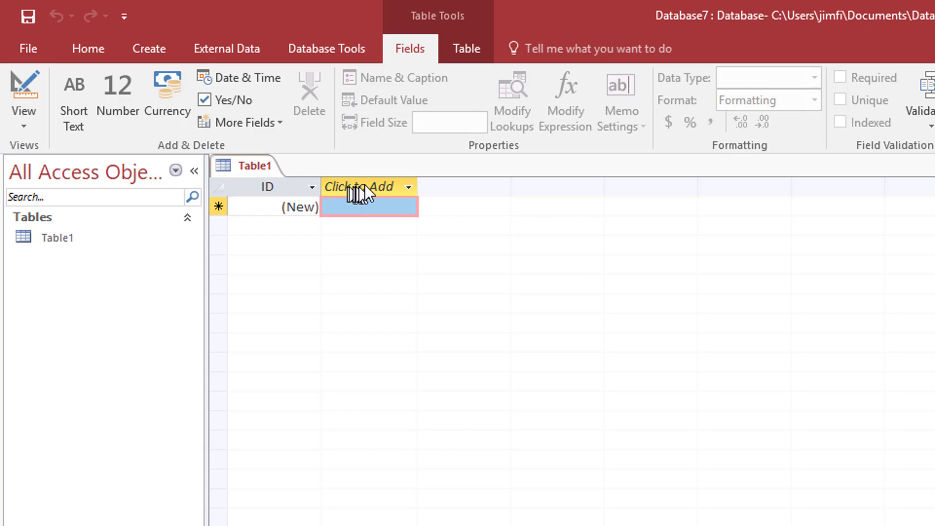
# Add Short Text fields 'Last Name' and 'First Name' after ID in Table1.
pyautogui.click(407, 187)
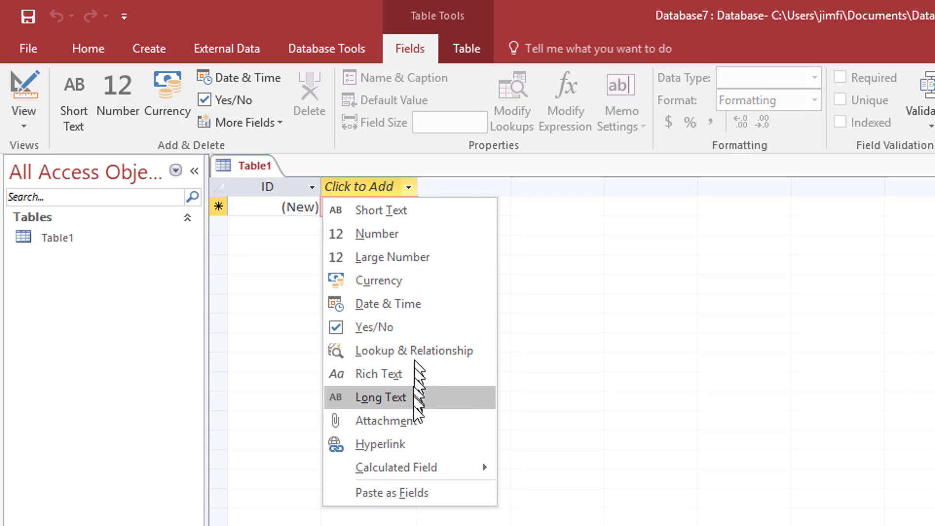
pyautogui.click(405, 211)
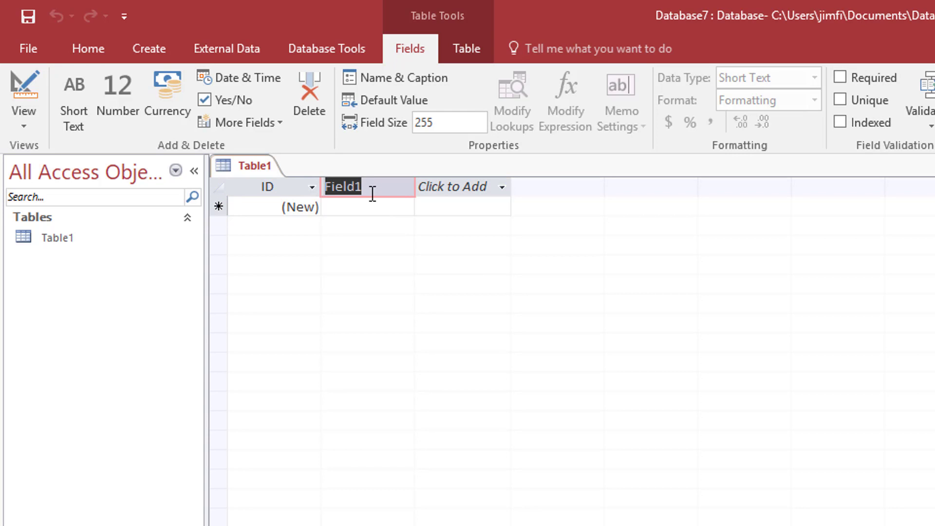
pyautogui.write('L')
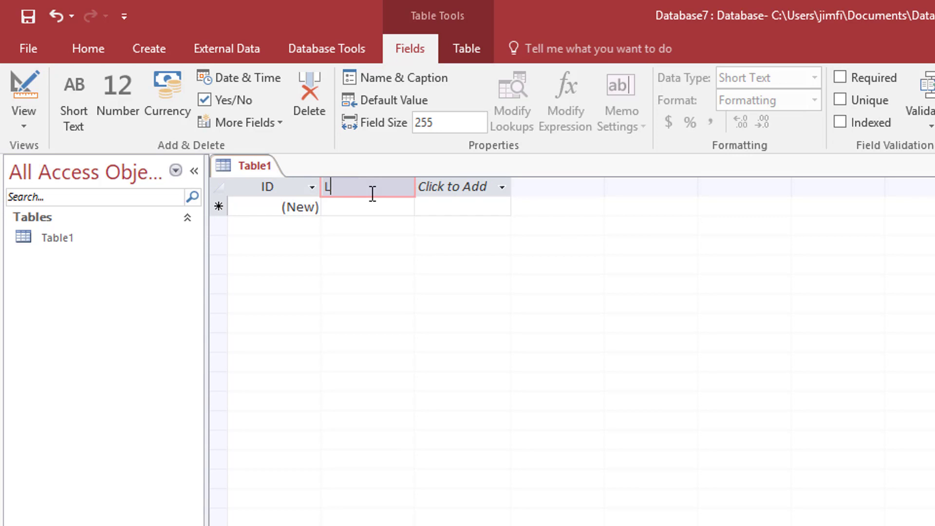
pyautogui.write('ast Na')
pyautogui.write('me')
pyautogui.click(502, 187)
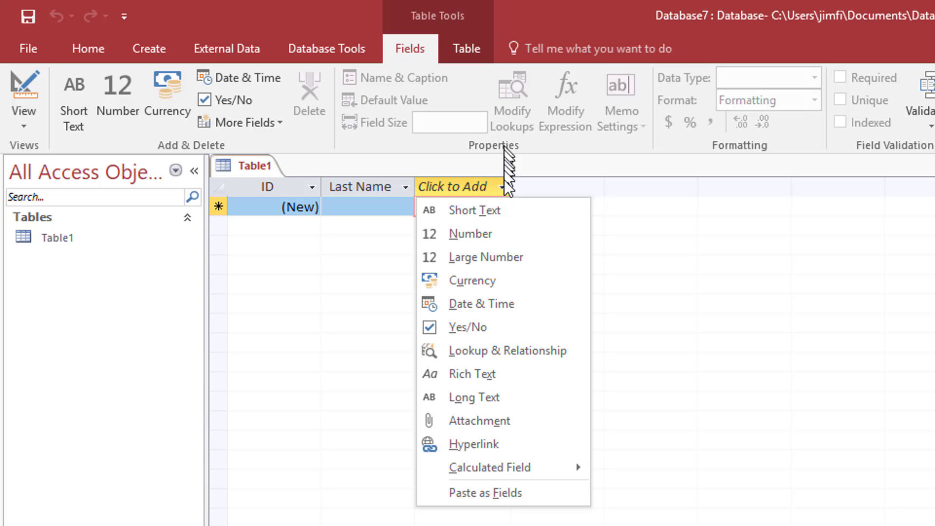
pyautogui.click(483, 211)
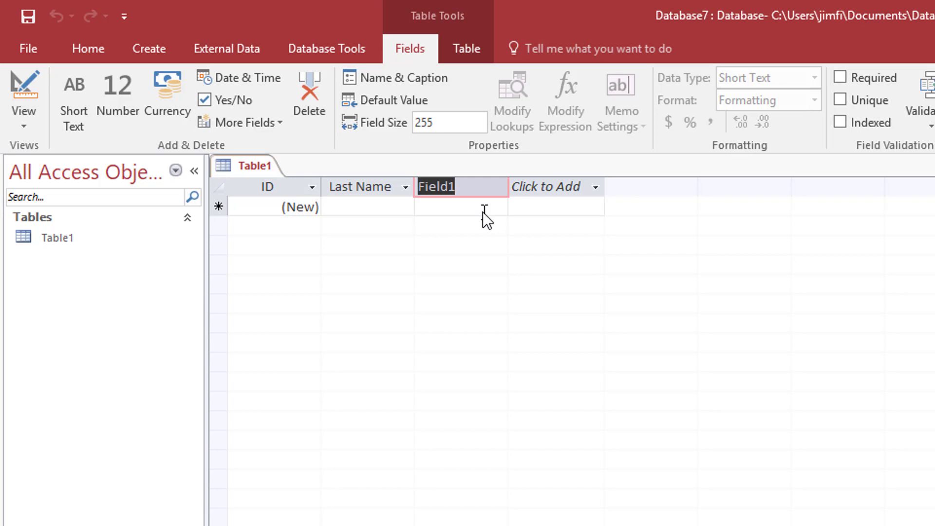
pyautogui.write('First Nam')
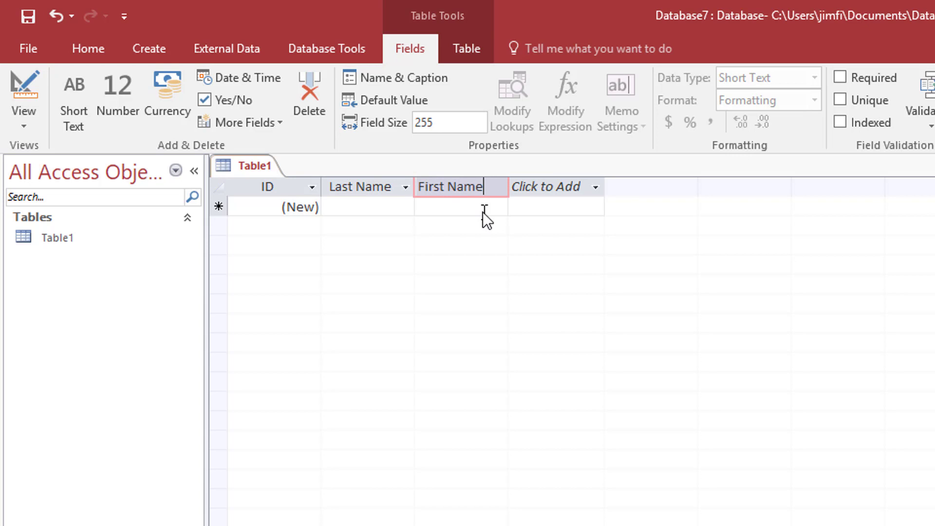
pyautogui.click(521, 193)
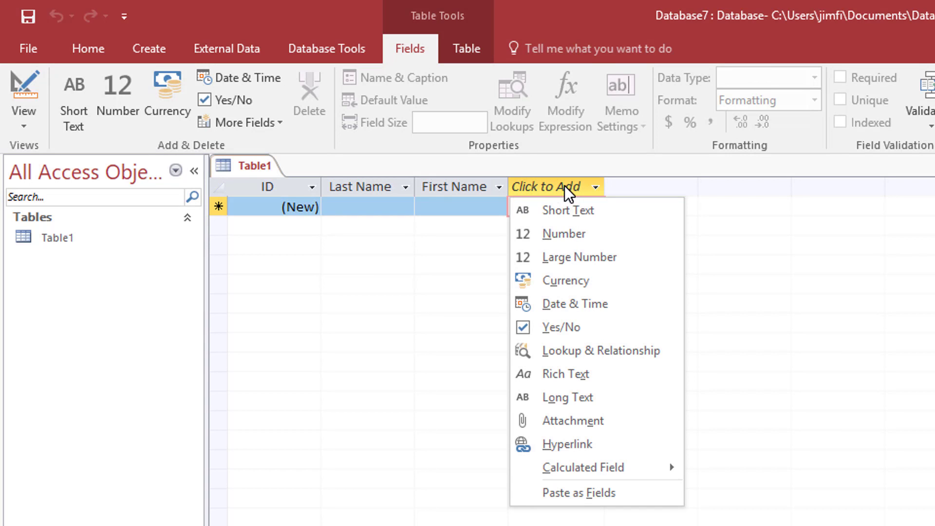
pyautogui.press('Escape')
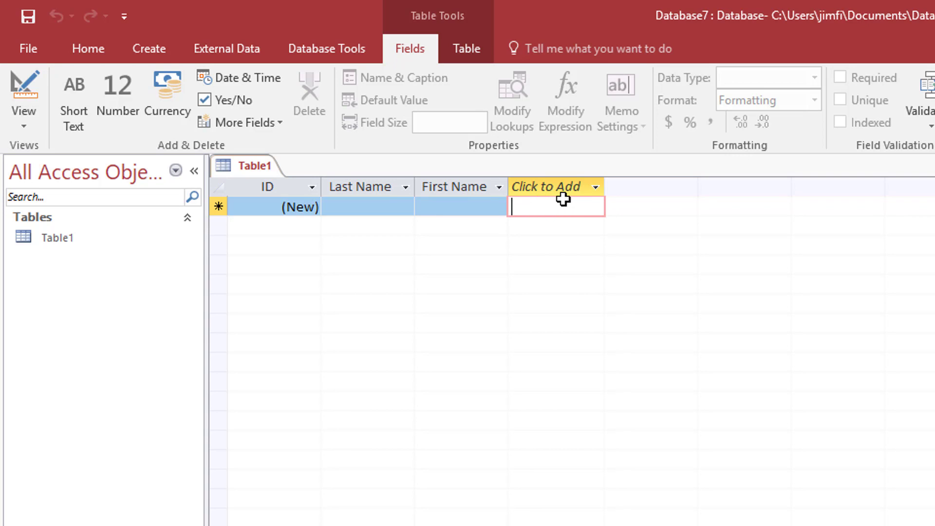
# Switch Table1 to Design View from the View list, bringing up the save prompt.
pyautogui.rightClick(259, 165)
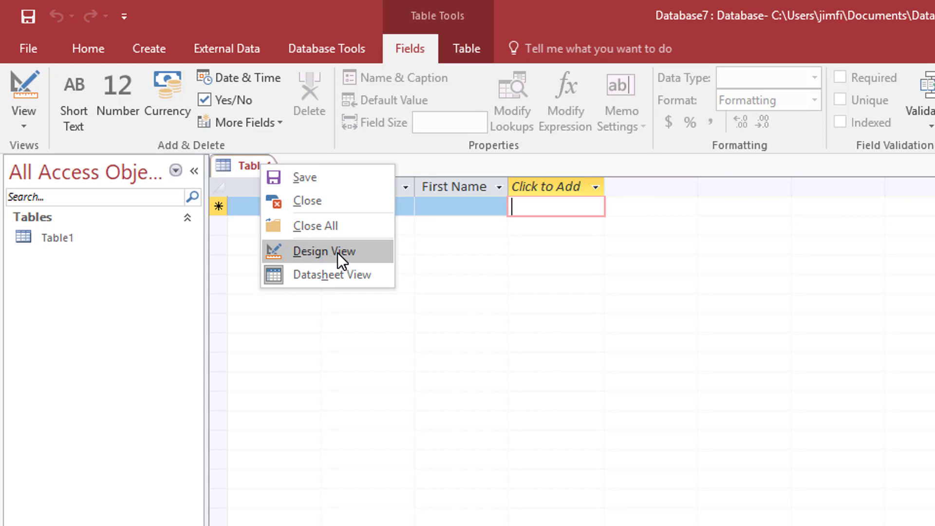
pyautogui.click(420, 161)
pyautogui.click(266, 165)
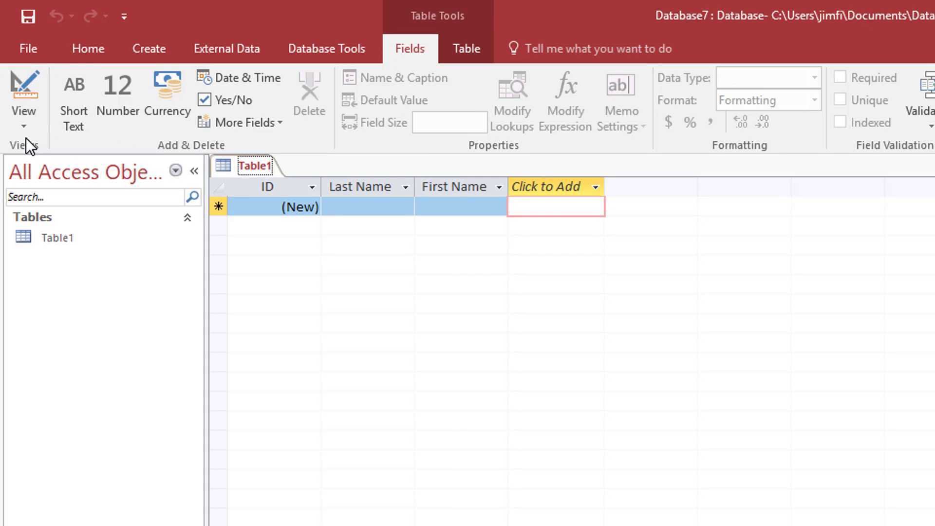
pyautogui.click(25, 122)
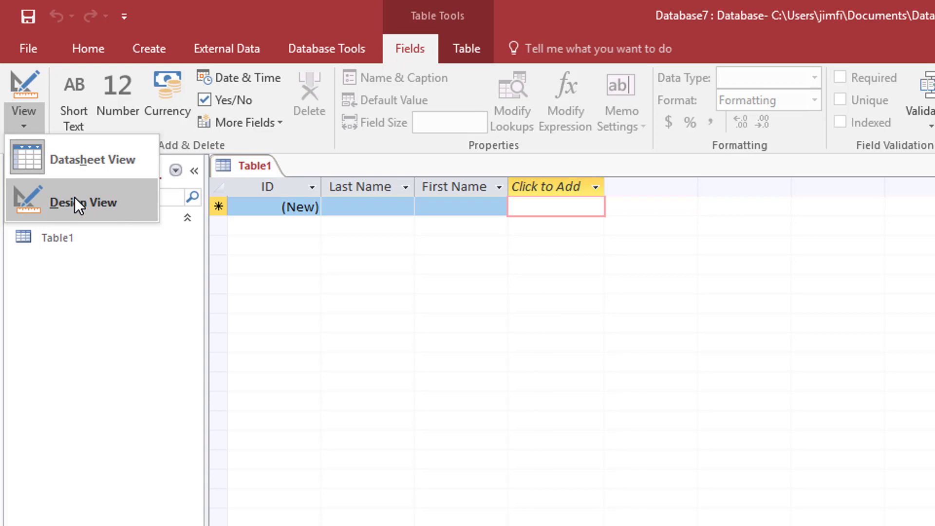
pyautogui.click(297, 246)
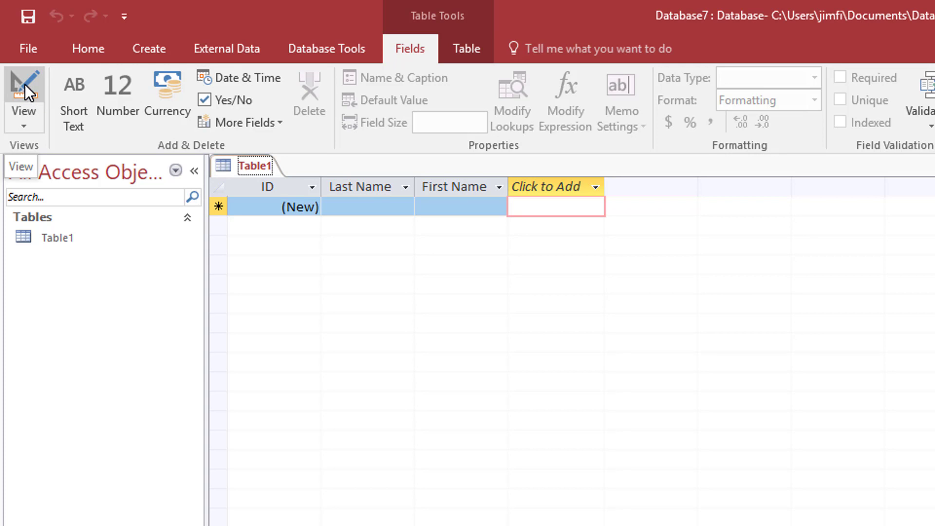
pyautogui.click(22, 124)
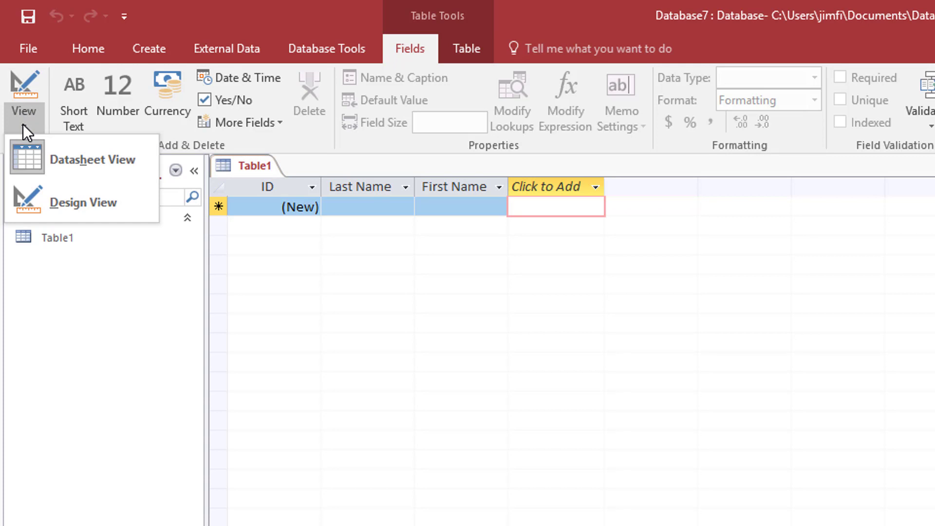
pyautogui.click(30, 197)
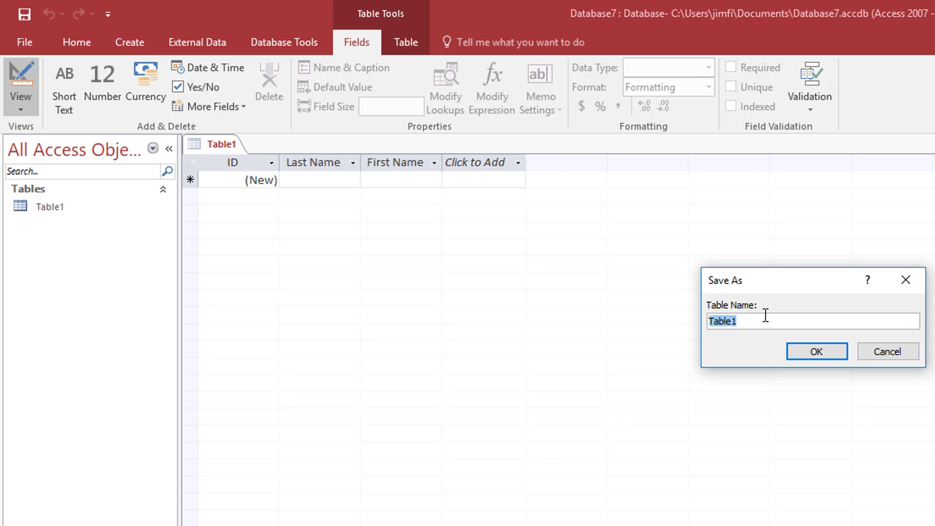
# Save the table under the name 'Names'.
pyautogui.write('Na')
pyautogui.write('mes')
pyautogui.press('Return')
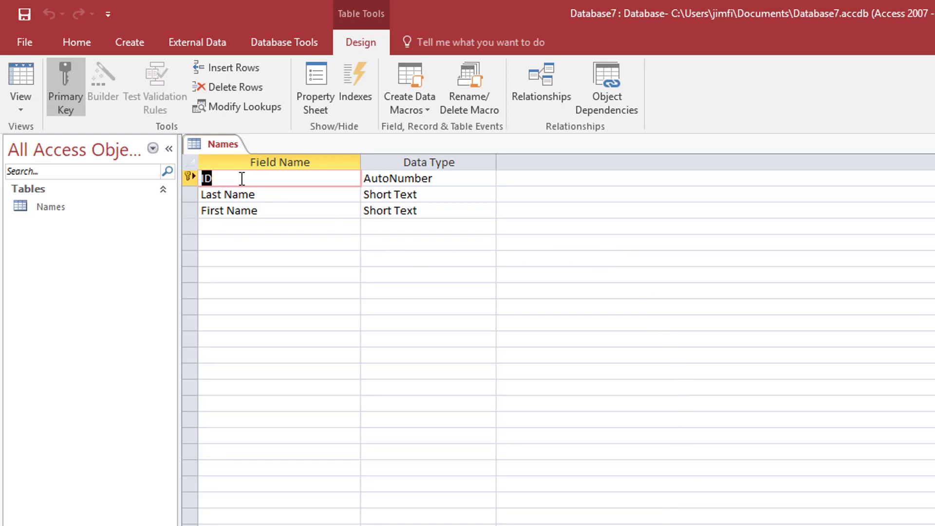
pyautogui.click(272, 194)
pyautogui.click(272, 200)
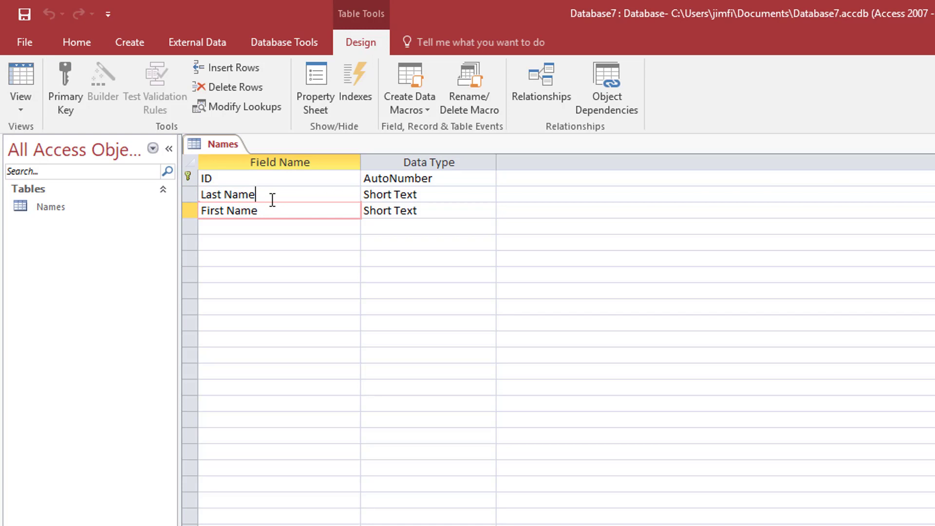
pyautogui.click(257, 178)
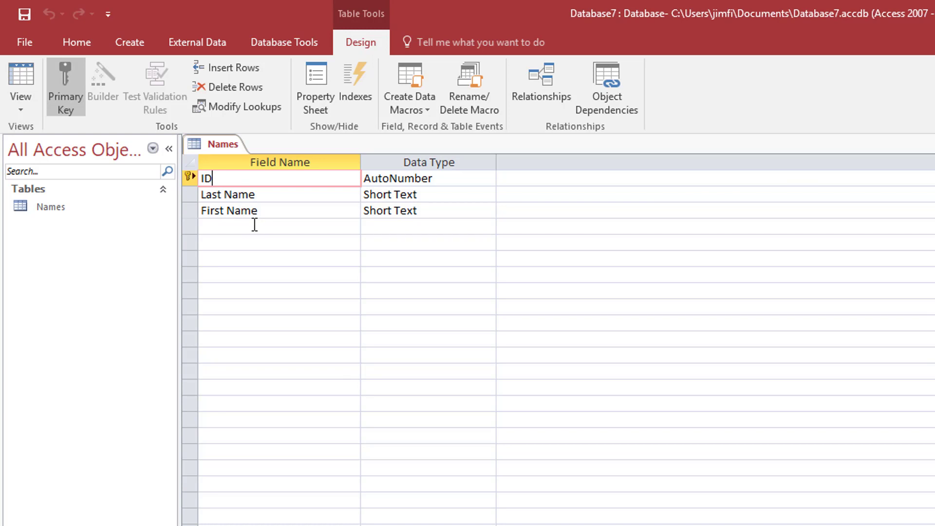
# Add a fourth field named 'Middle Name' with the Short Text data type.
pyautogui.click(241, 195)
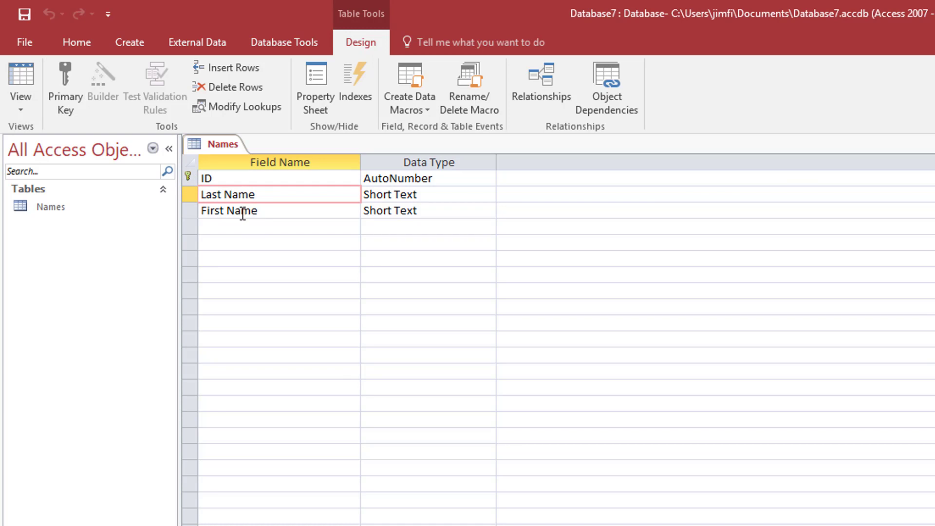
pyautogui.click(242, 211)
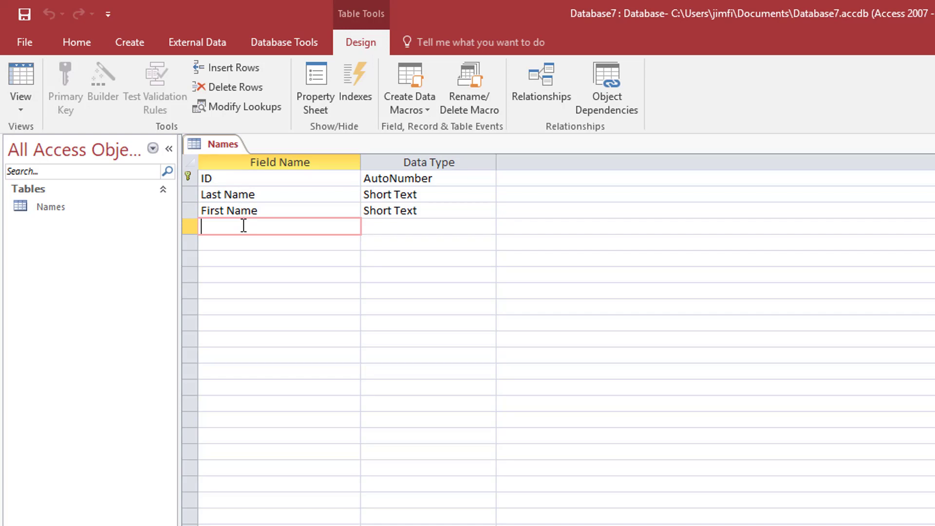
pyautogui.write('Middle N')
pyautogui.write('ame')
pyautogui.press('Tab')
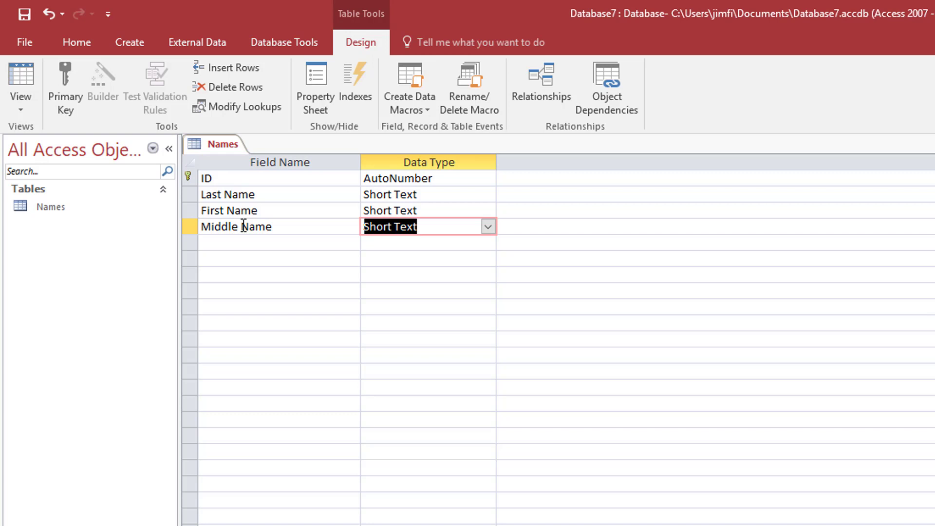
pyautogui.click(488, 227)
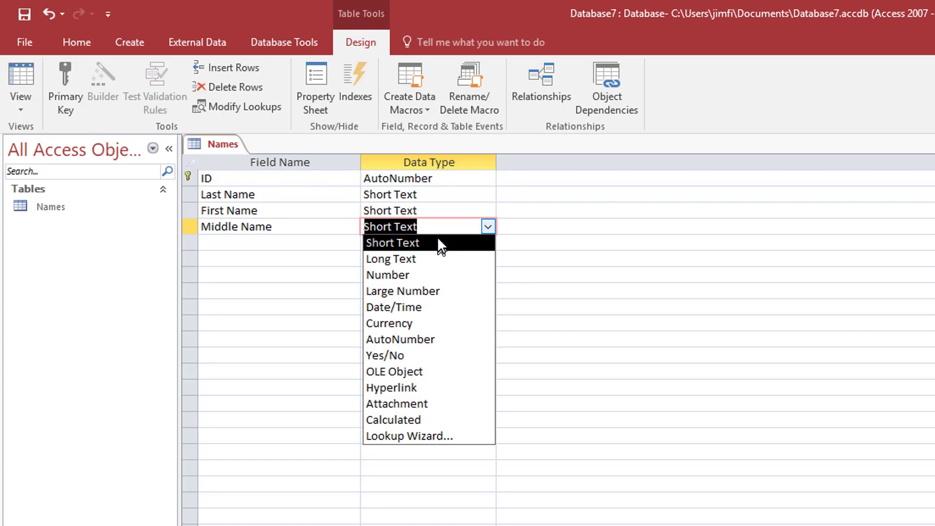
pyautogui.click(535, 227)
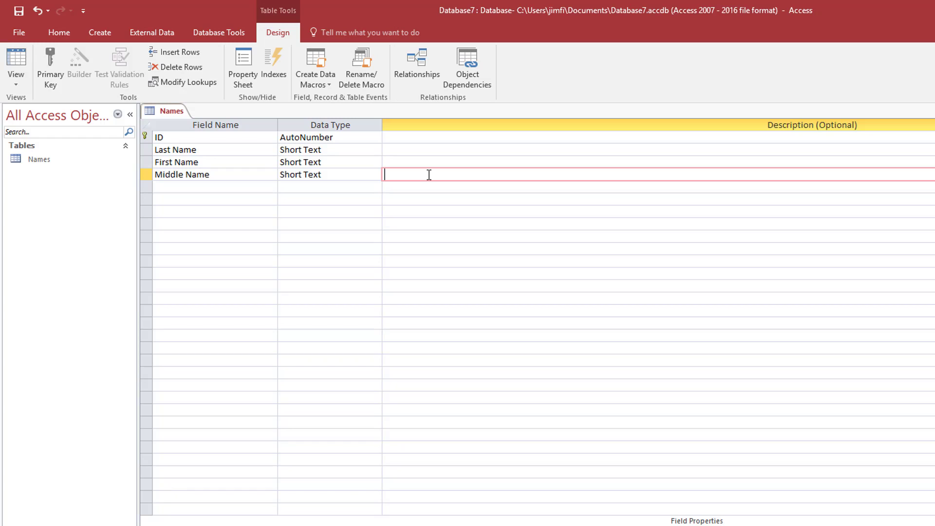
# Describe Middle Name as holding only the first letter of a person's middle name.
pyautogui.write('Holds only the fi')
pyautogui.write('rst letter of')
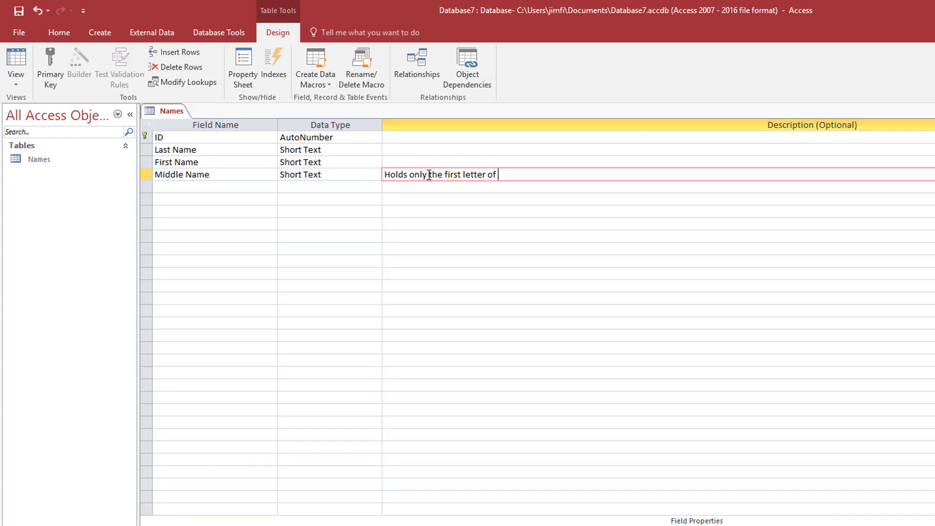
pyautogui.write(" a person's middle name")
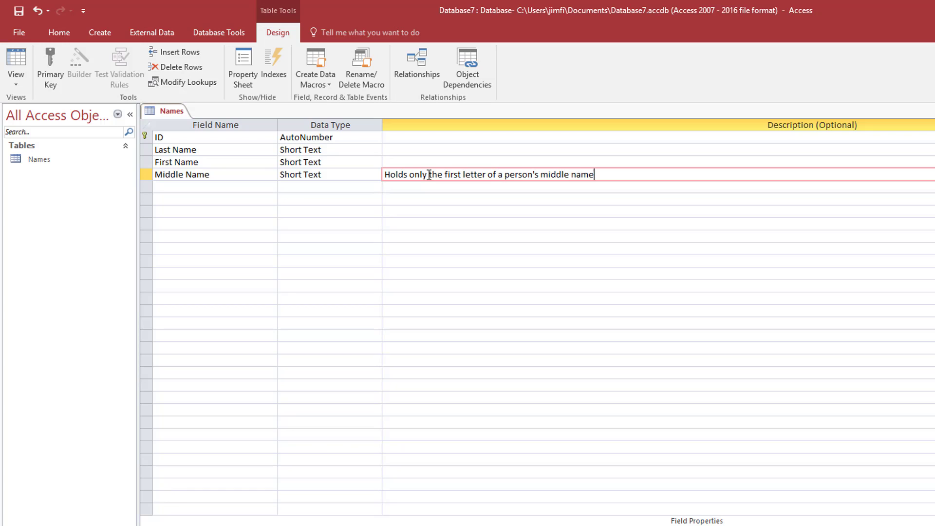
pyautogui.press('Return')
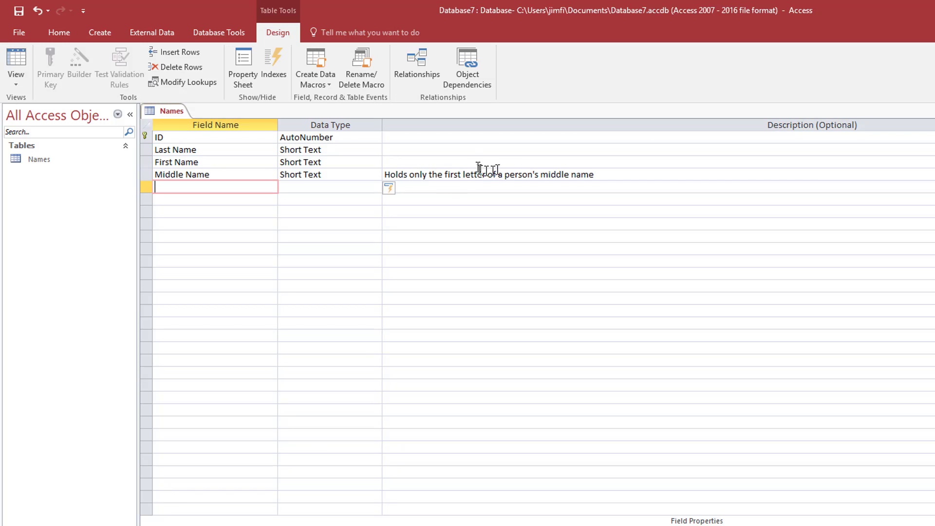
pyautogui.click(515, 139)
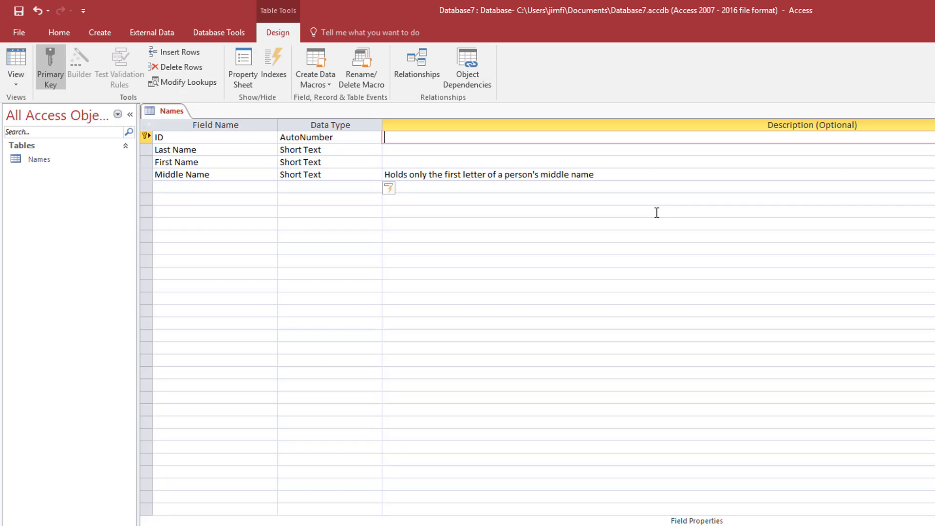
pyautogui.click(517, 151)
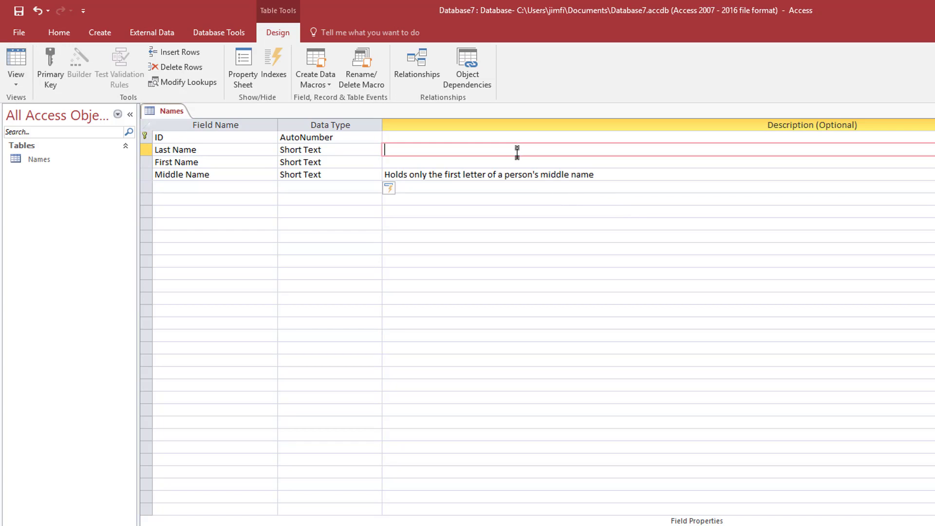
pyautogui.click(516, 160)
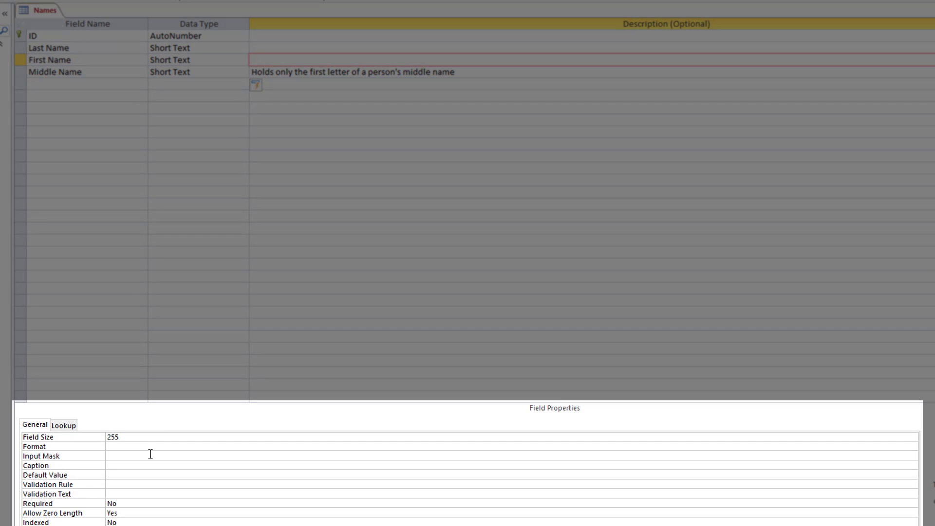
# Review the ID field's Field Size options and keep Long Integer.
pyautogui.click(75, 36)
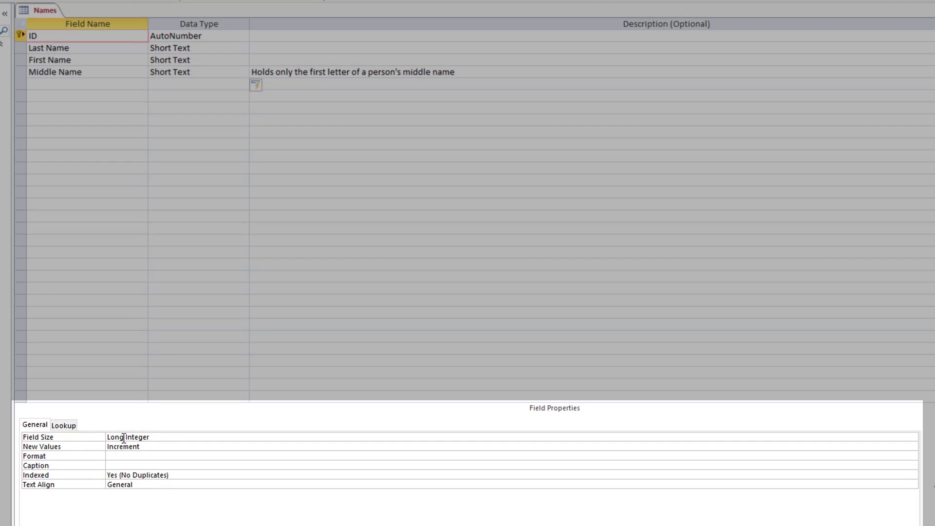
pyautogui.click(124, 438)
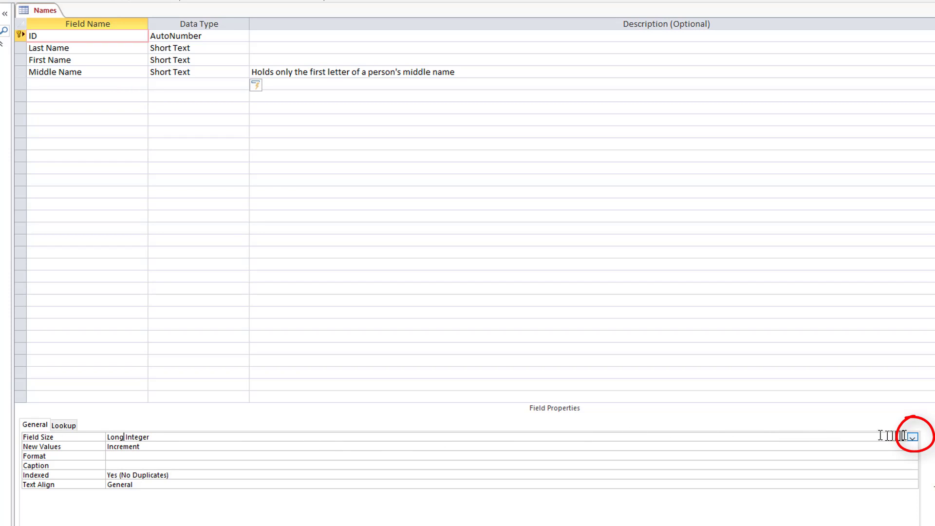
pyautogui.click(912, 438)
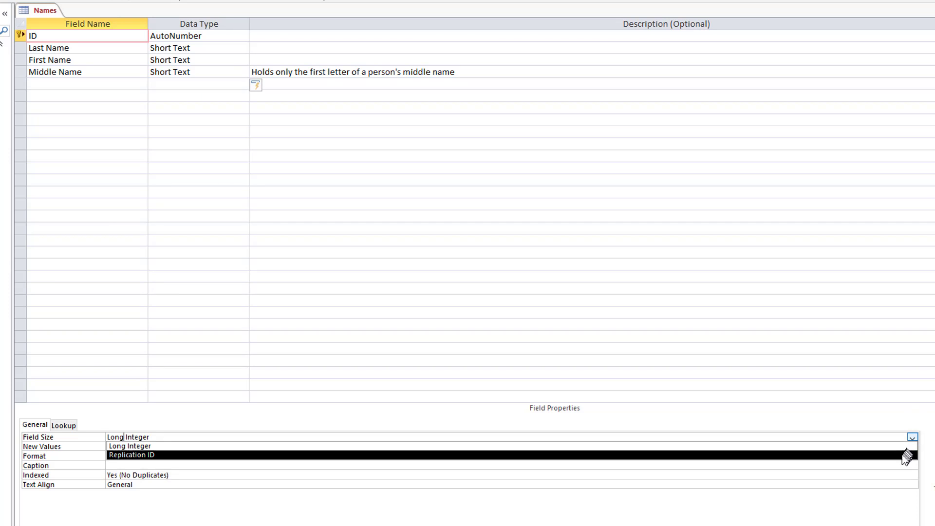
pyautogui.click(435, 436)
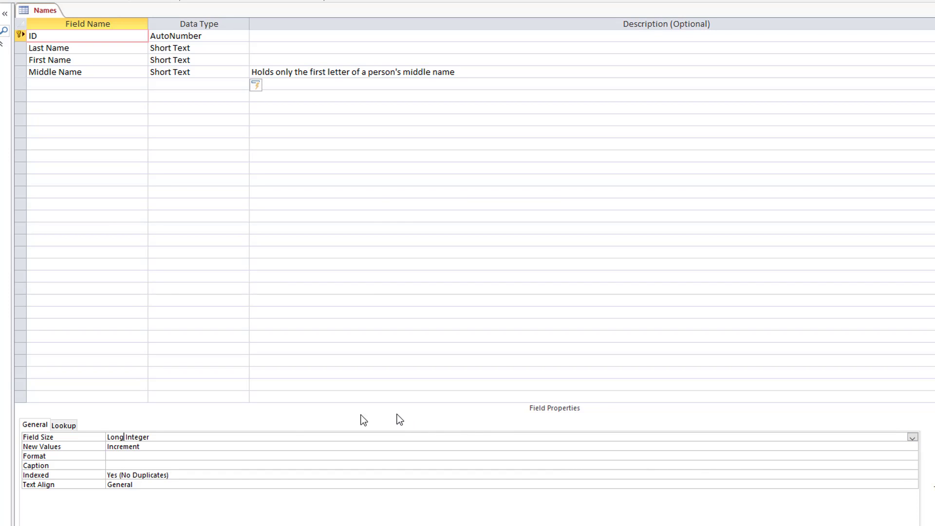
# Set Field Size to 30 for Last Name and 1 for Middle Name.
pyautogui.click(100, 48)
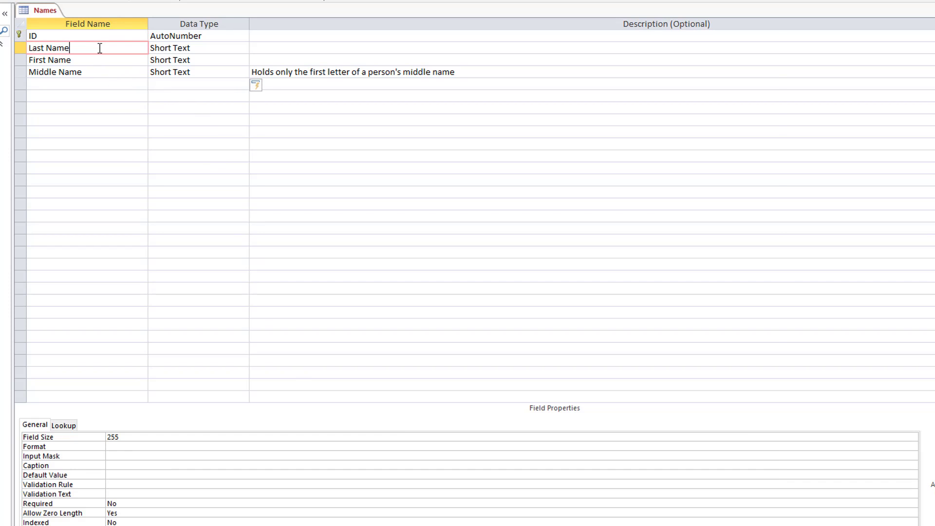
pyautogui.click(58, 437)
pyautogui.write('30')
pyautogui.click(96, 55)
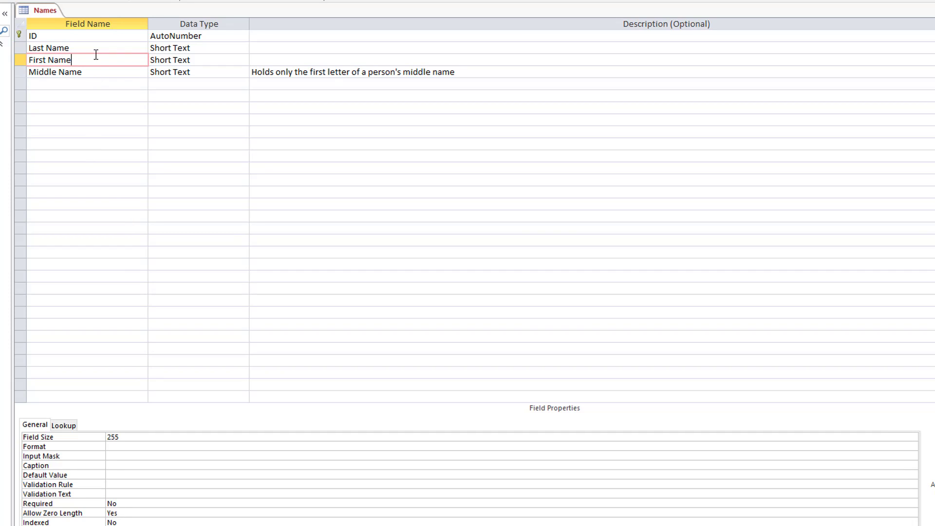
pyautogui.click(138, 437)
pyautogui.click(100, 72)
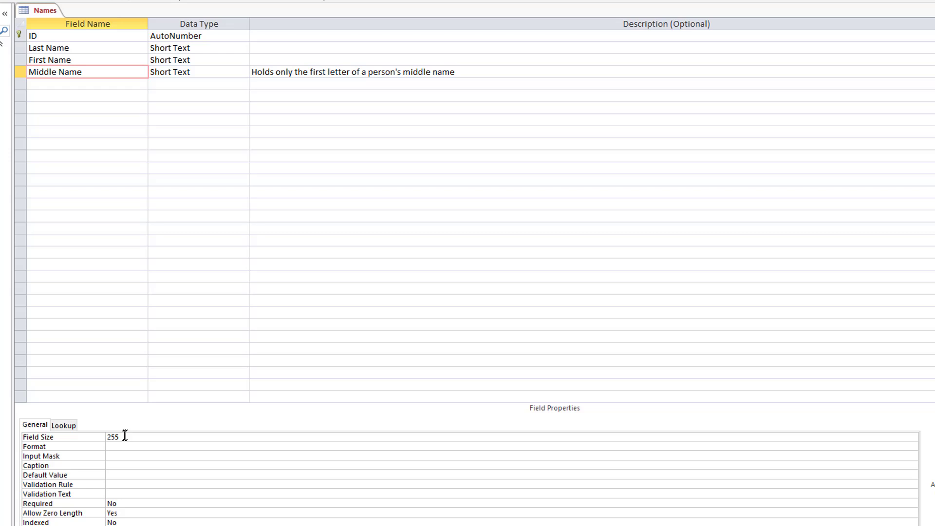
pyautogui.moveTo(123, 436); pyautogui.dragTo(96, 435)
pyautogui.write('1')
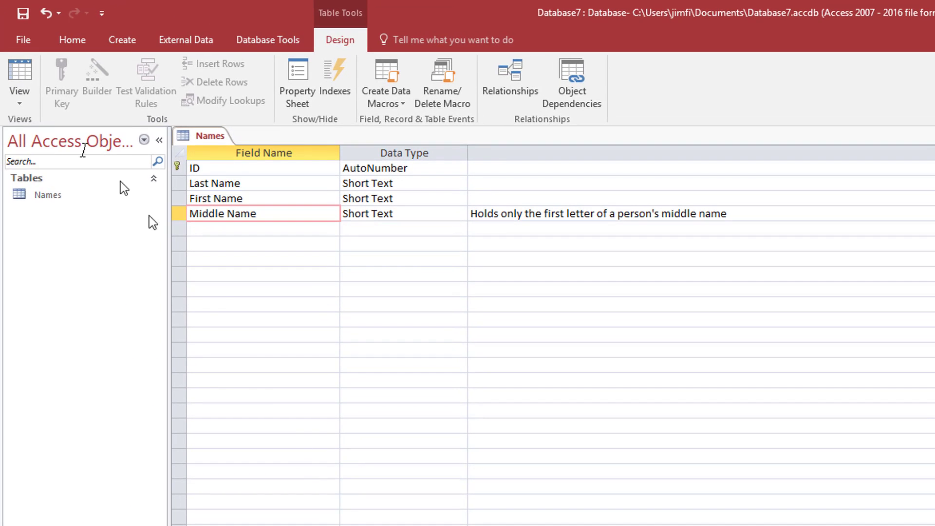
# Save the design, switch to Datasheet View, and enter the record Mickey, Mouse, M.
pyautogui.click(22, 9)
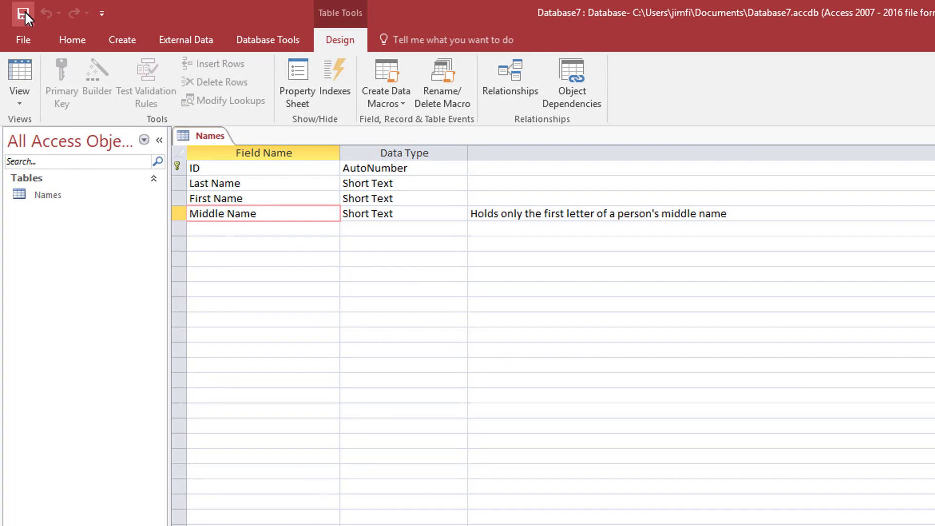
pyautogui.click(19, 78)
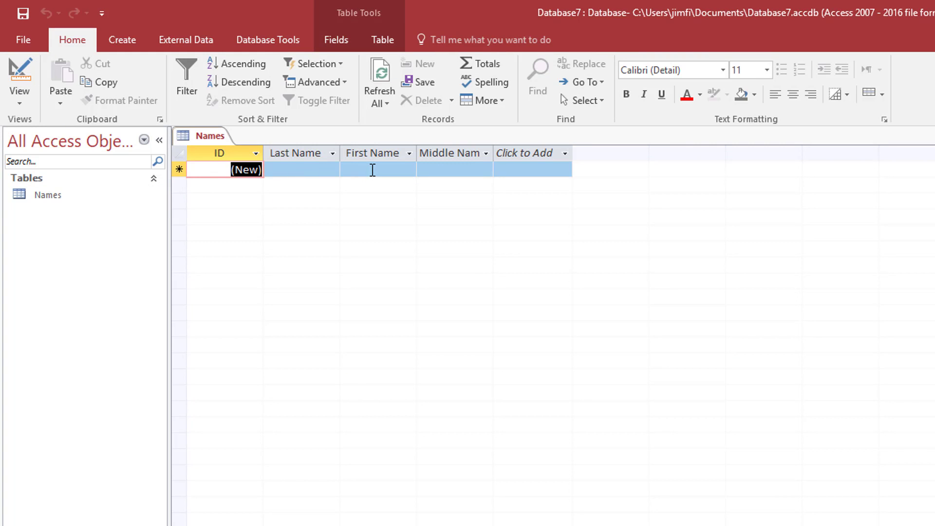
pyautogui.click(331, 169)
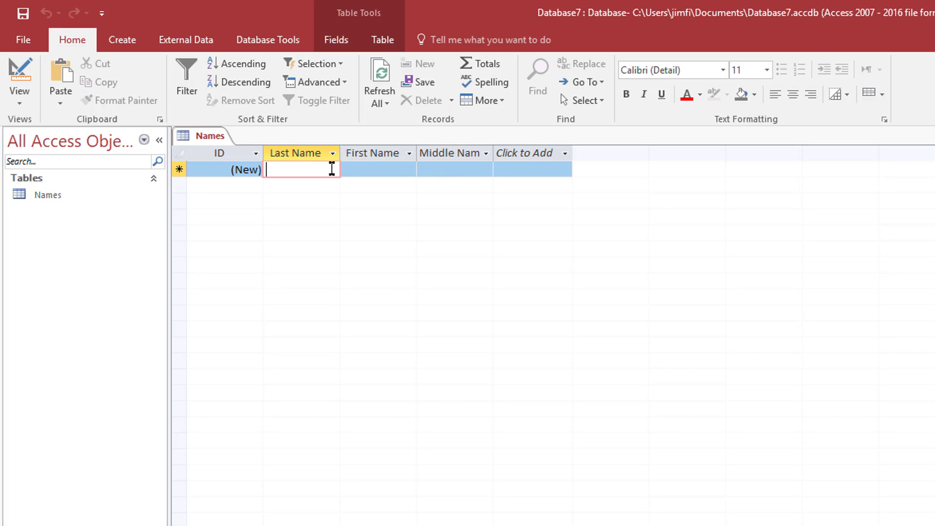
pyautogui.write('Mickey')
pyautogui.press('Tab')
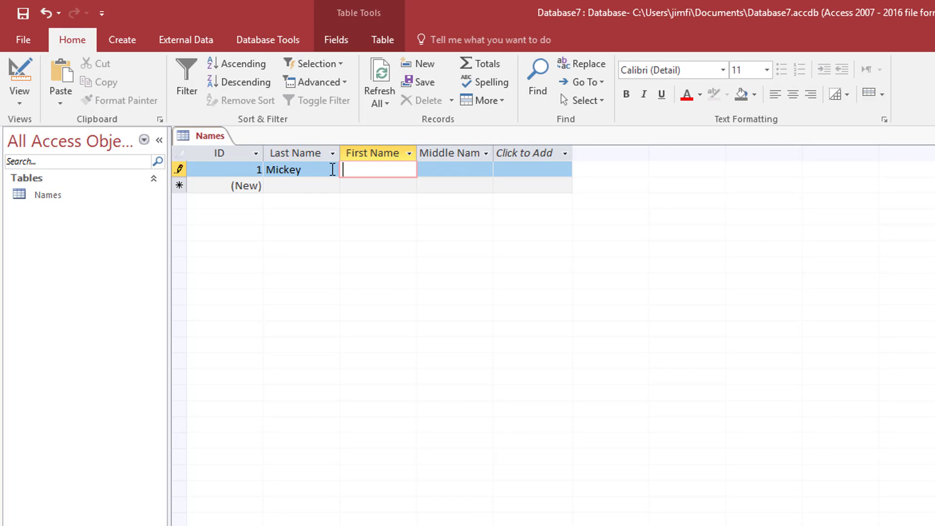
pyautogui.write('Mouse')
pyautogui.press('Tab')
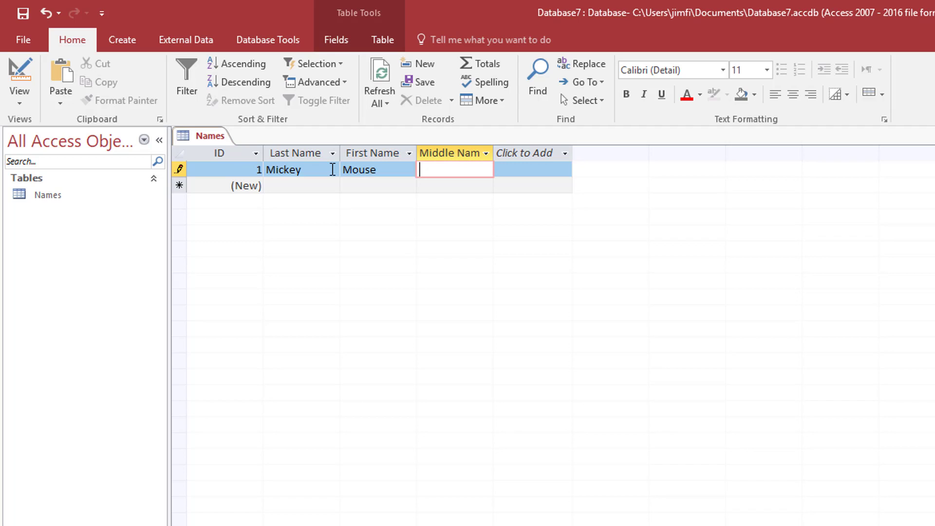
pyautogui.write('M')
pyautogui.press('Tab')
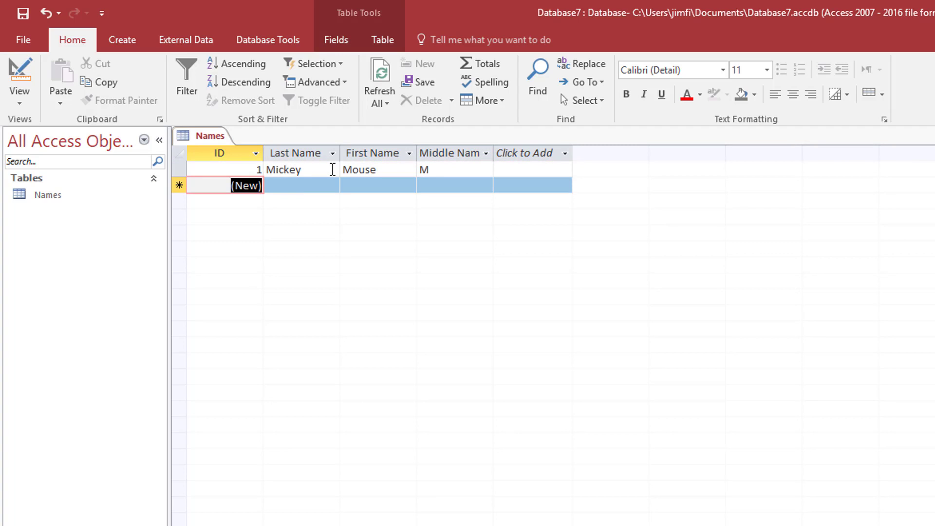
# Enter the second record Donald, Duck, D.
pyautogui.press('Tab')
pyautogui.write('Do')
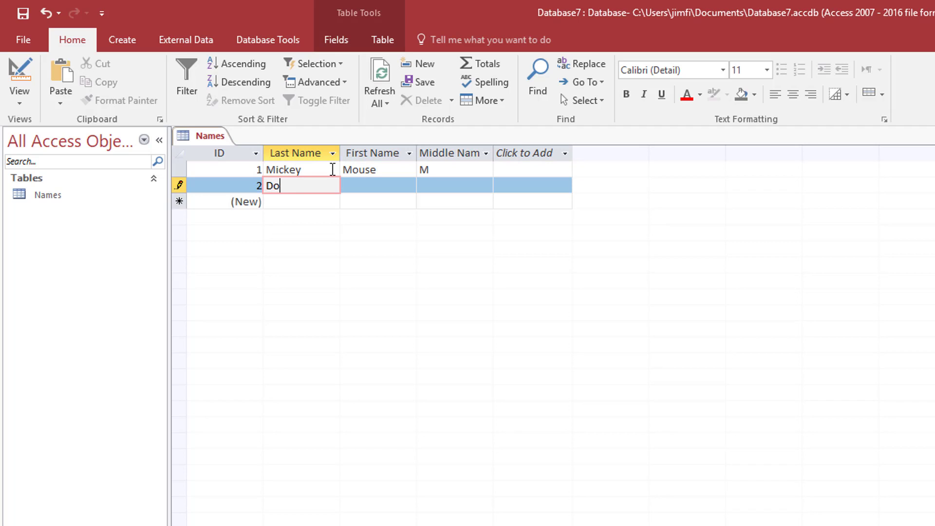
pyautogui.write('nald')
pyautogui.press('Tab')
pyautogui.write('D')
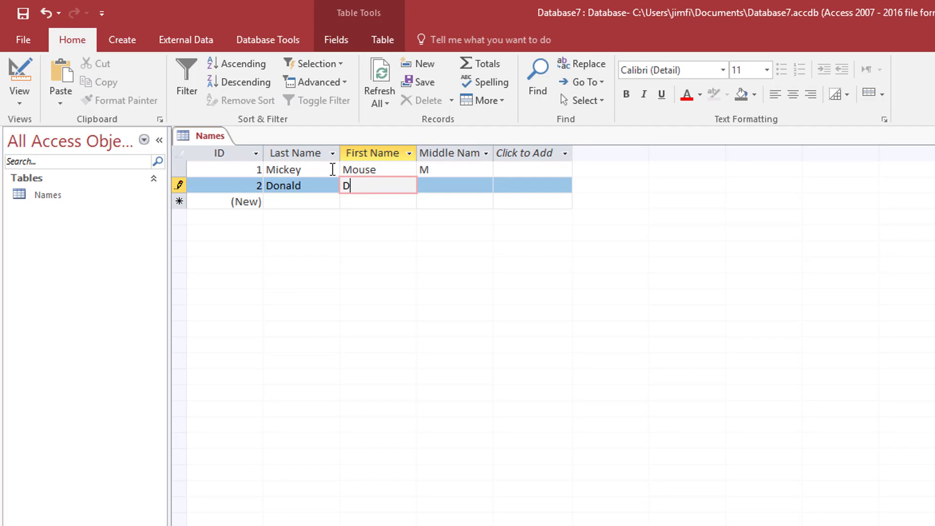
pyautogui.write('uck')
pyautogui.press('Tab')
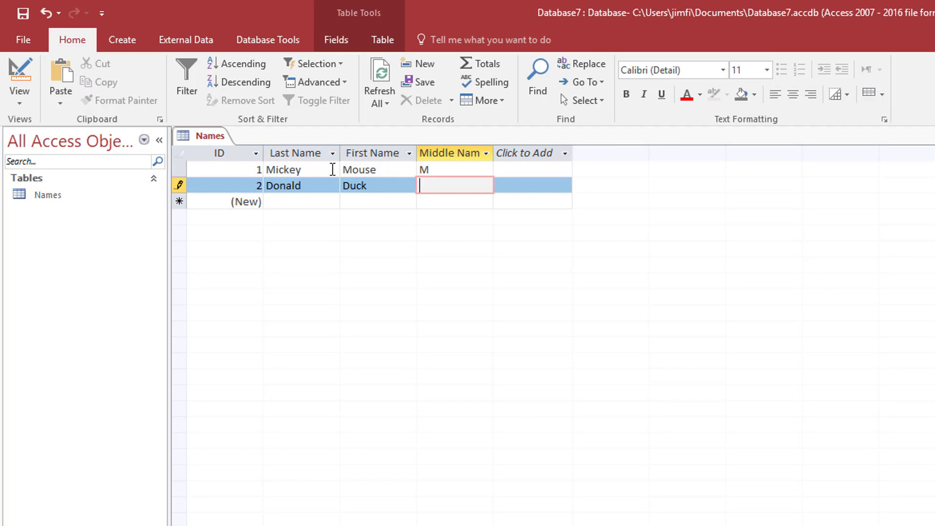
pyautogui.write('D')
pyautogui.press('Tab')
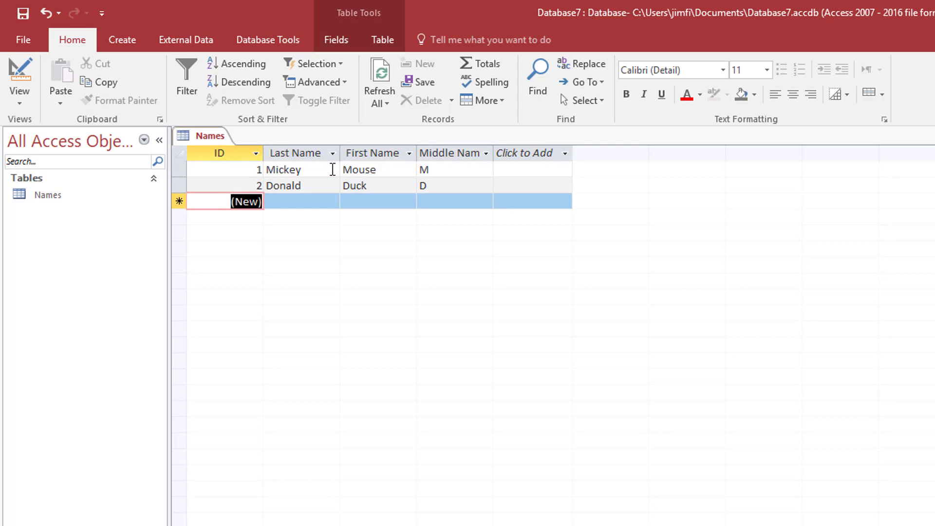
pyautogui.click(241, 169)
pyautogui.click(238, 185)
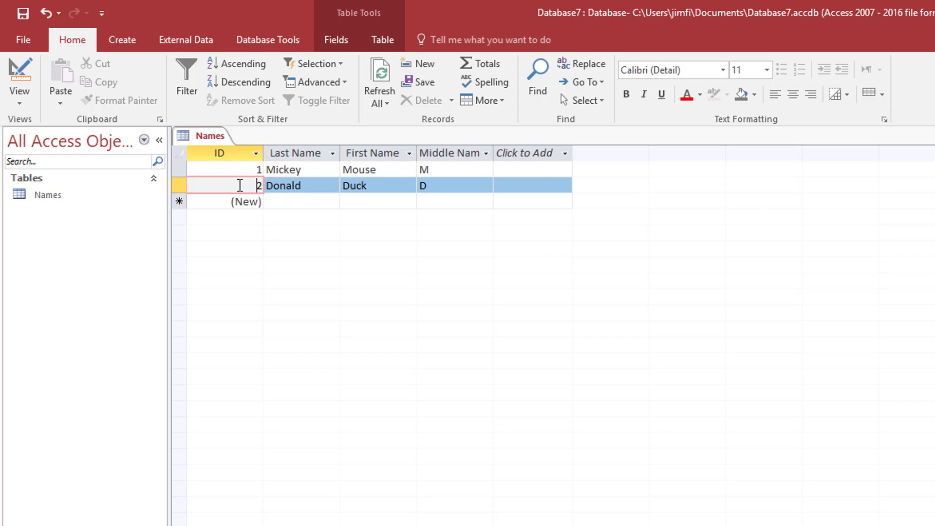
pyautogui.click(311, 168)
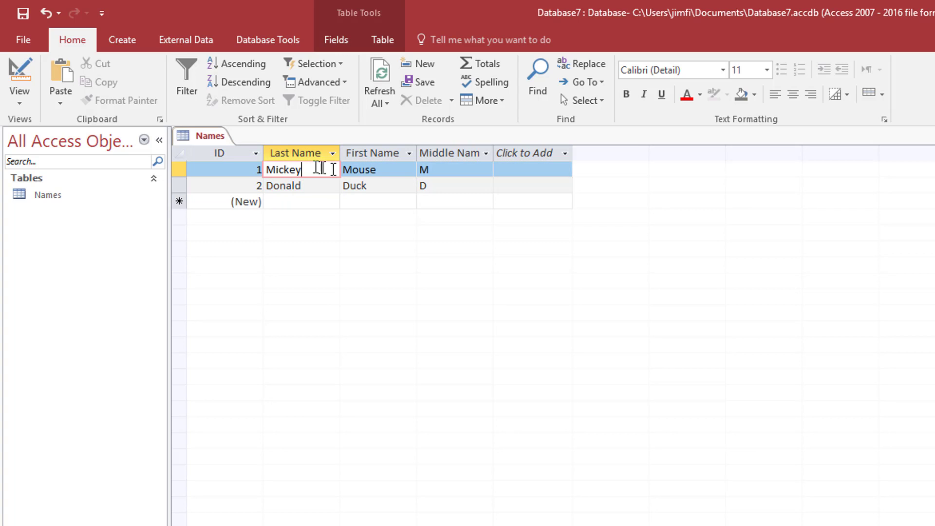
pyautogui.click(351, 170)
pyautogui.click(453, 169)
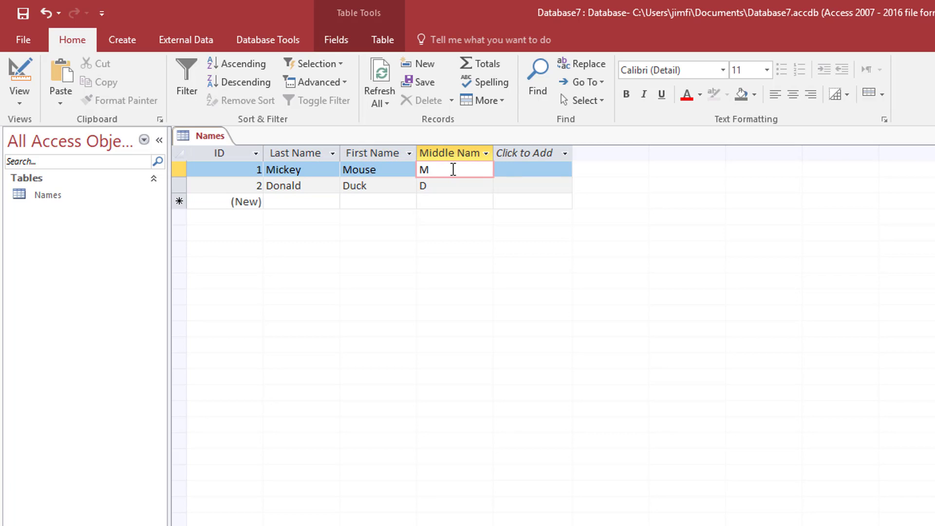
pyautogui.click(323, 169)
pyautogui.click(360, 169)
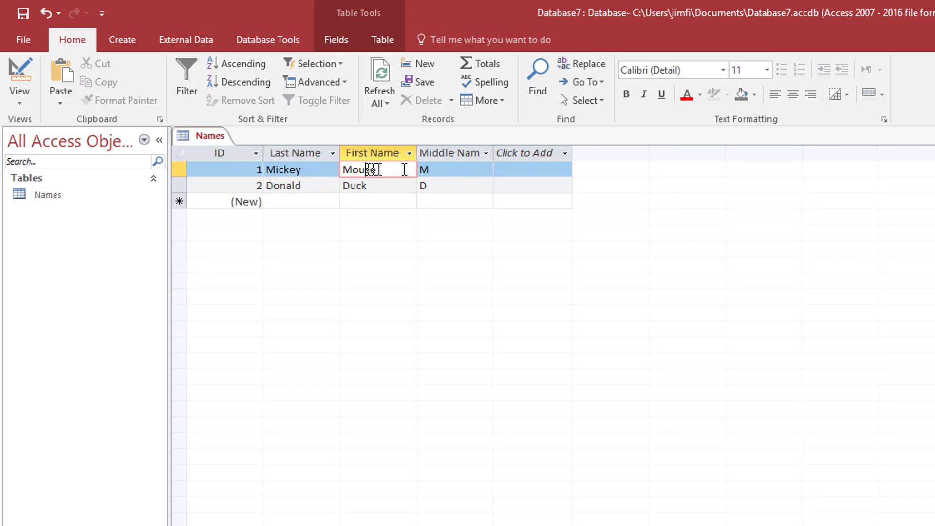
pyautogui.click(424, 171)
pyautogui.click(426, 187)
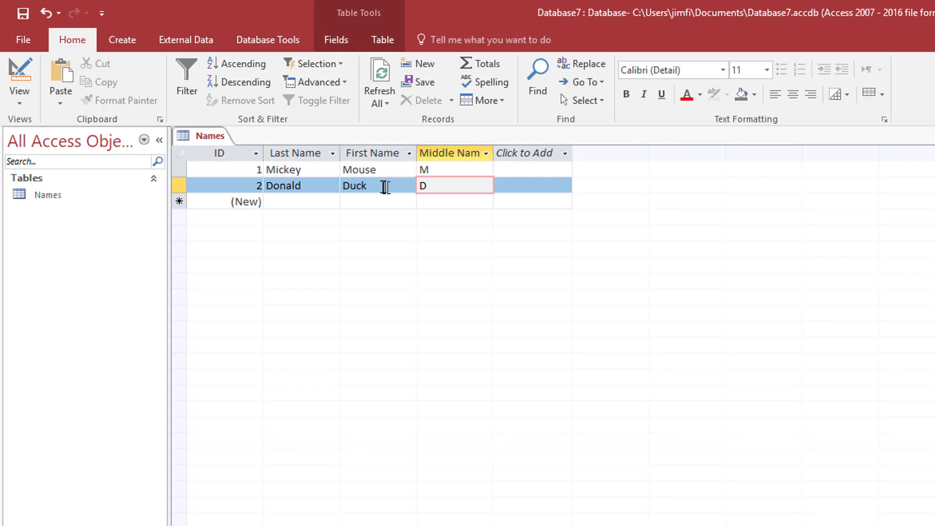
pyautogui.click(382, 187)
pyautogui.click(307, 187)
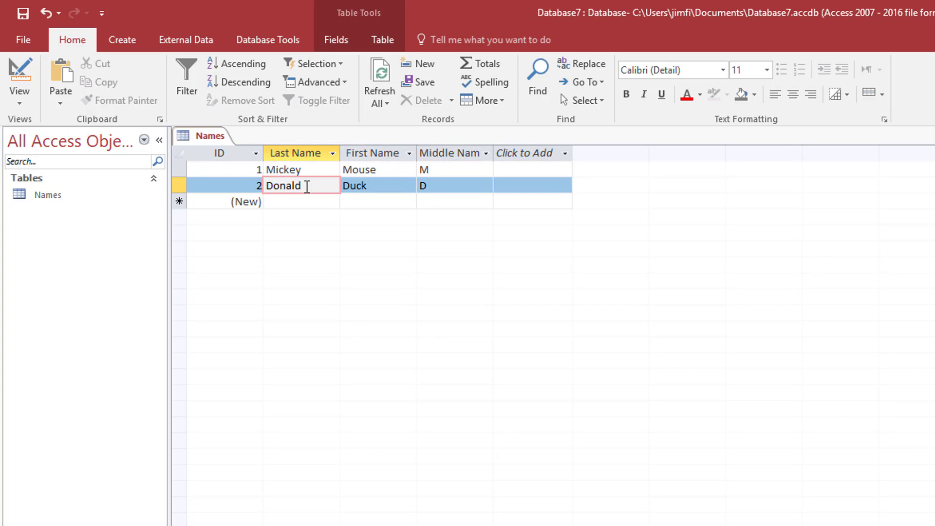